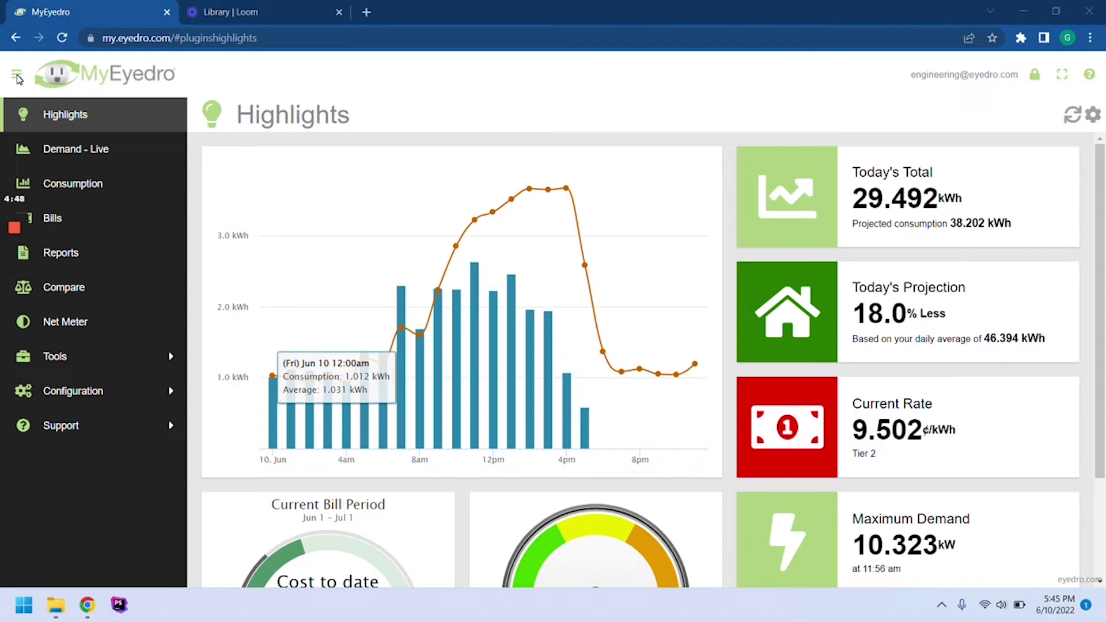
Step: Expand Configuration and open the User page showing the account username and options
{"action": "left_click", "coordinate": [90, 393]}
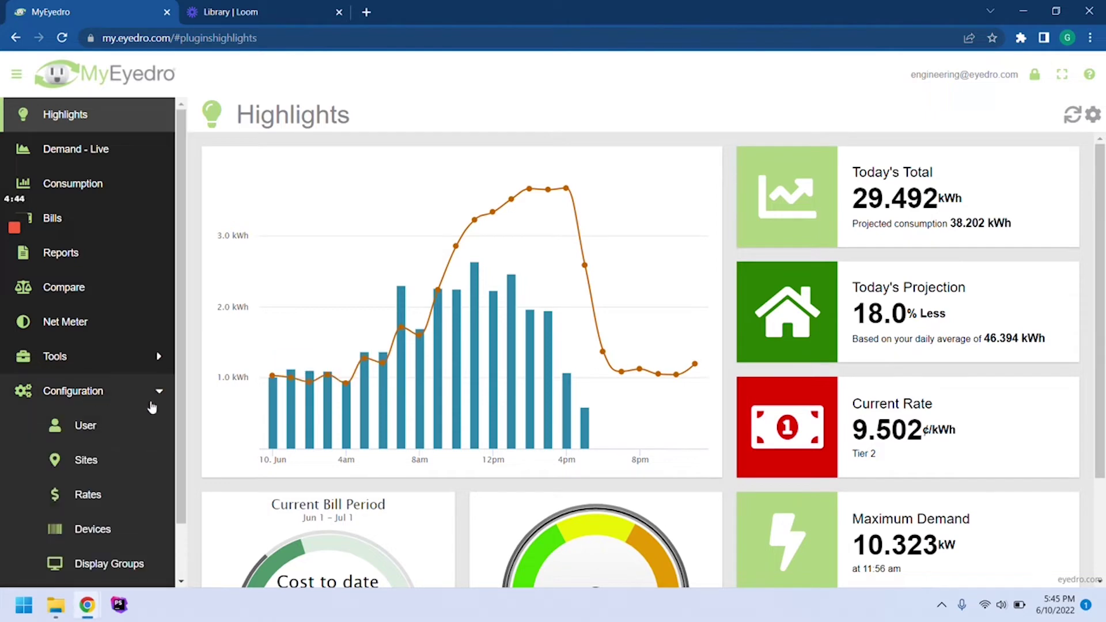
{"action": "scroll", "coordinate": [177, 470], "scroll_direction": "down", "scroll_amount": 1}
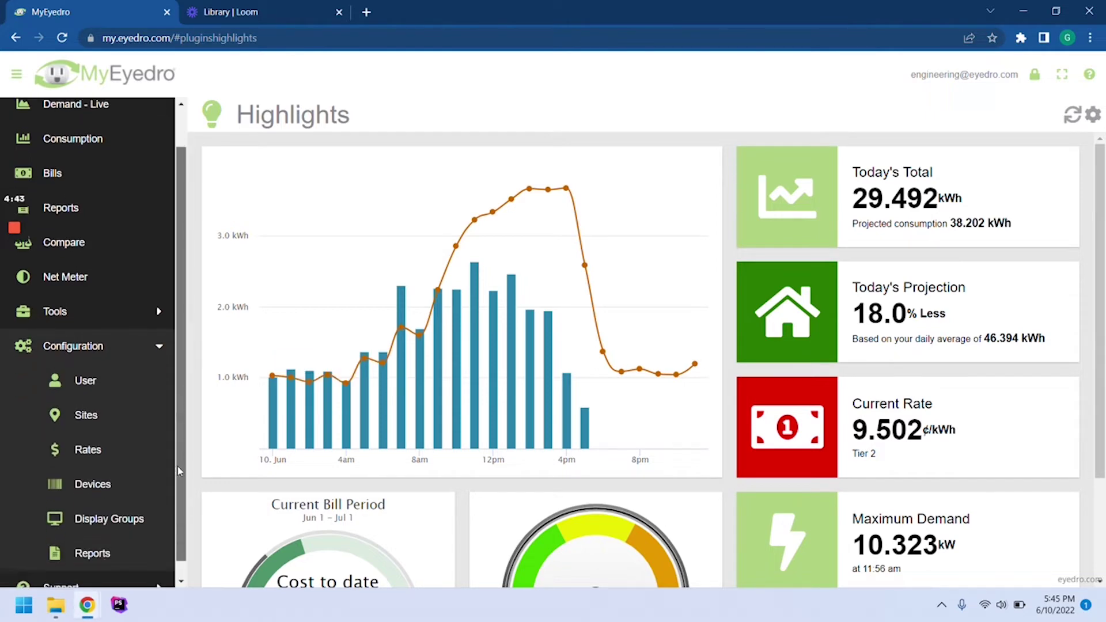
{"action": "left_click", "coordinate": [98, 387]}
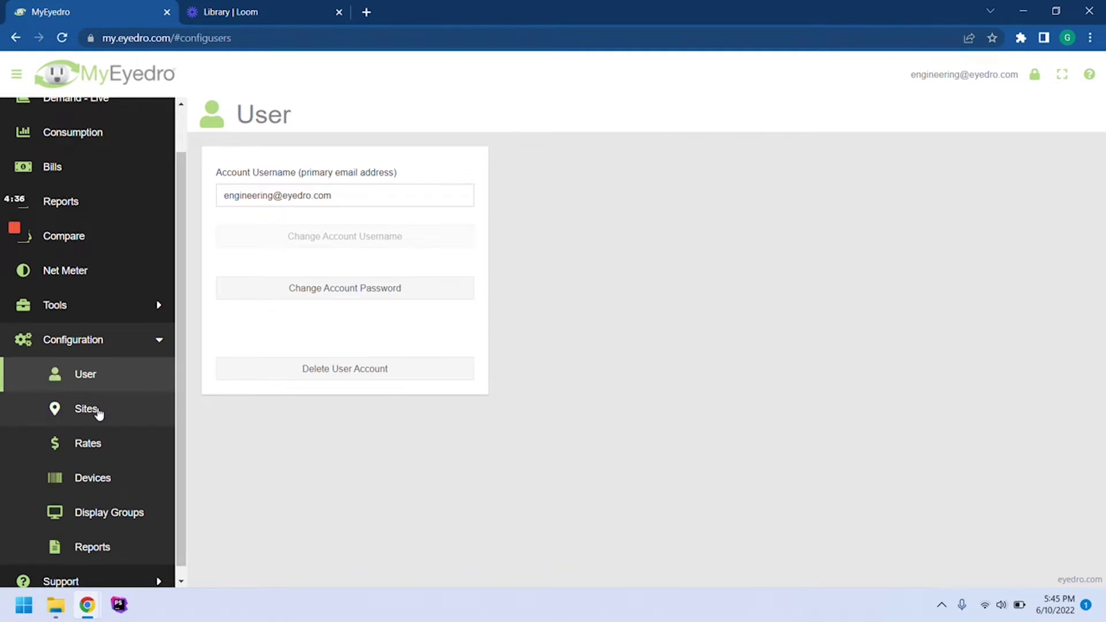
Step: Go to the Sites page listing three sites, with Waterloo Office's details shown
{"action": "left_click", "coordinate": [96, 411]}
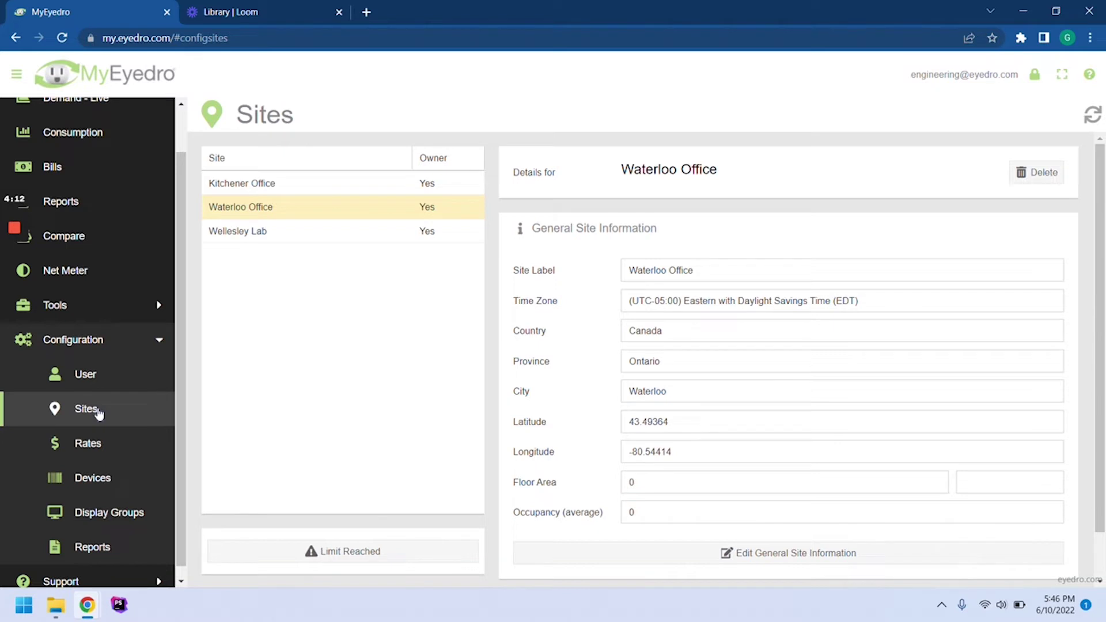
Step: Go to the Rates page showing the Kitchener-Wilmot Hydro bill profile
{"action": "left_click", "coordinate": [94, 453]}
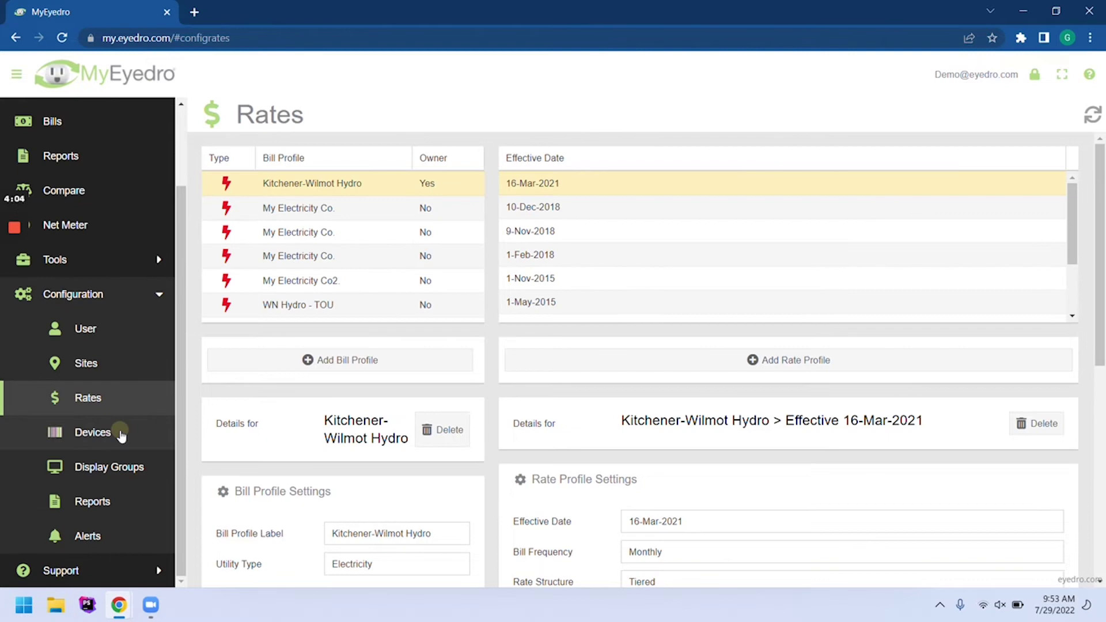
Step: Go to the Devices page showing the inactive Kitchen/Water Heater device
{"action": "left_click", "coordinate": [121, 436]}
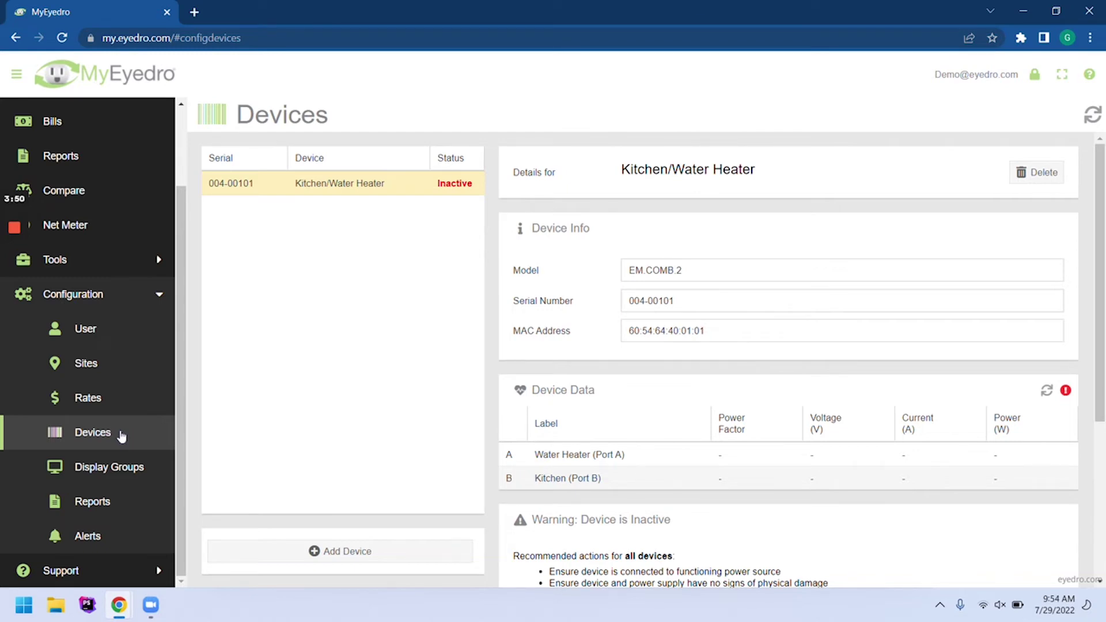
Step: Go to the Display Groups page showing New Display Group's settings and sensors
{"action": "left_click", "coordinate": [121, 469]}
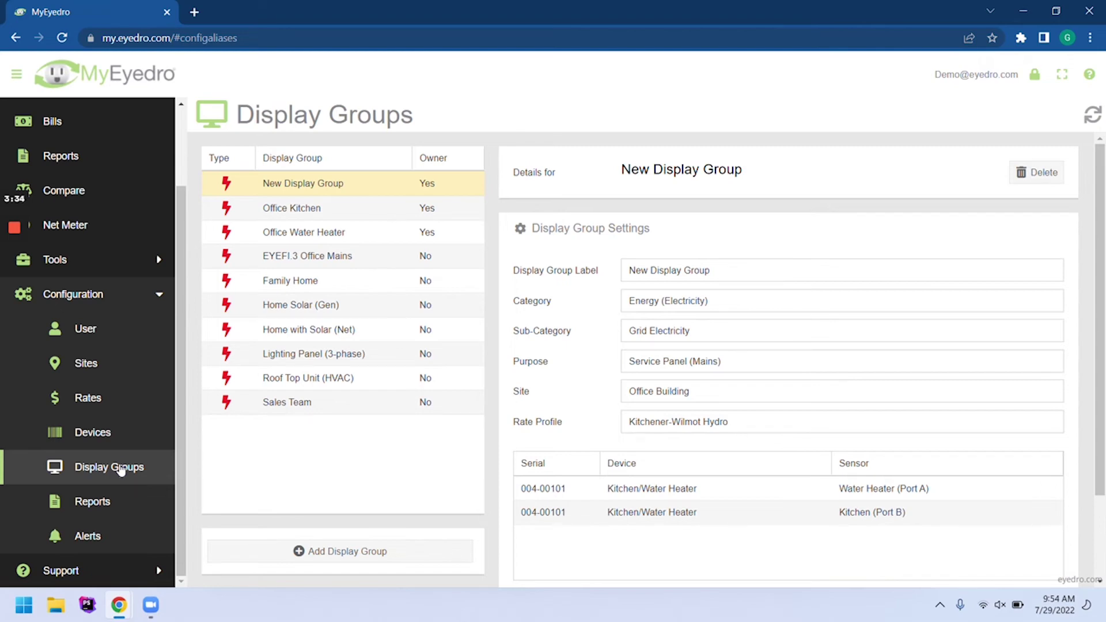
Step: Go to the Reports page showing the Weekly Display Group Summary profile
{"action": "left_click", "coordinate": [120, 502]}
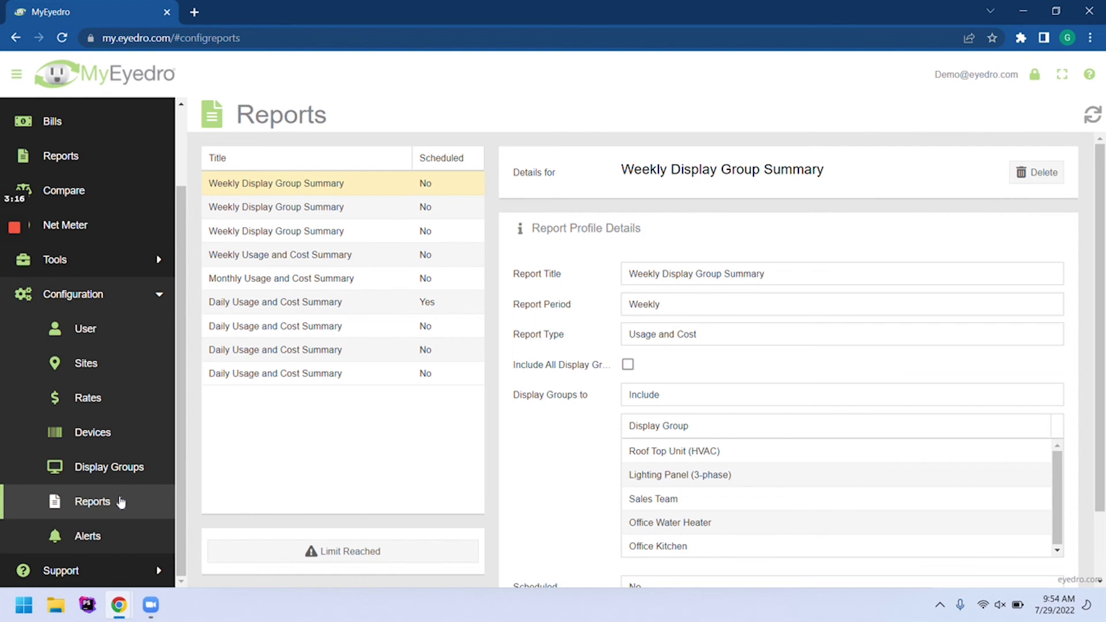
Step: Go to the Alerts page: notifications on, every day, nine emails daily maximum
{"action": "left_click", "coordinate": [116, 536]}
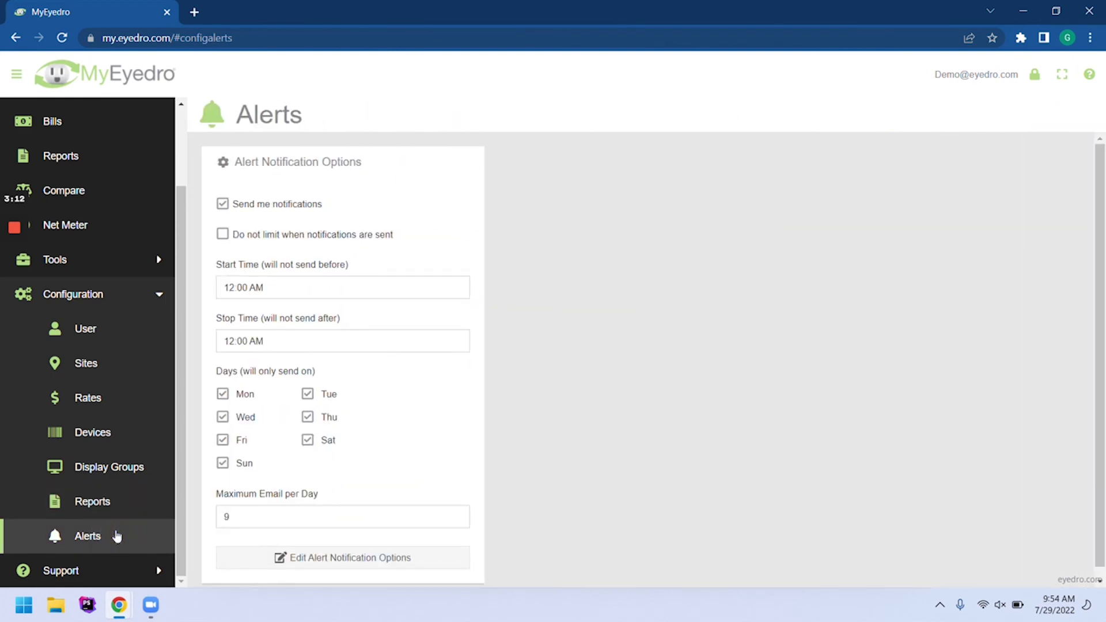